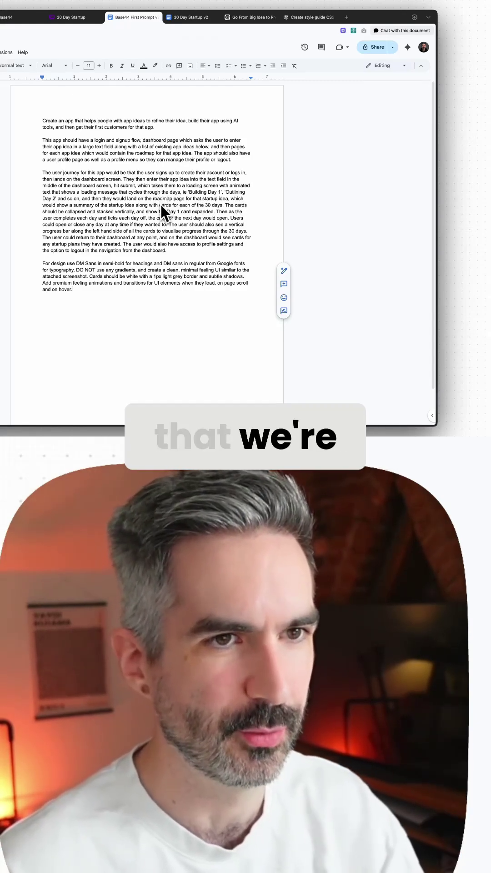
drag(73, 290, 43, 263)
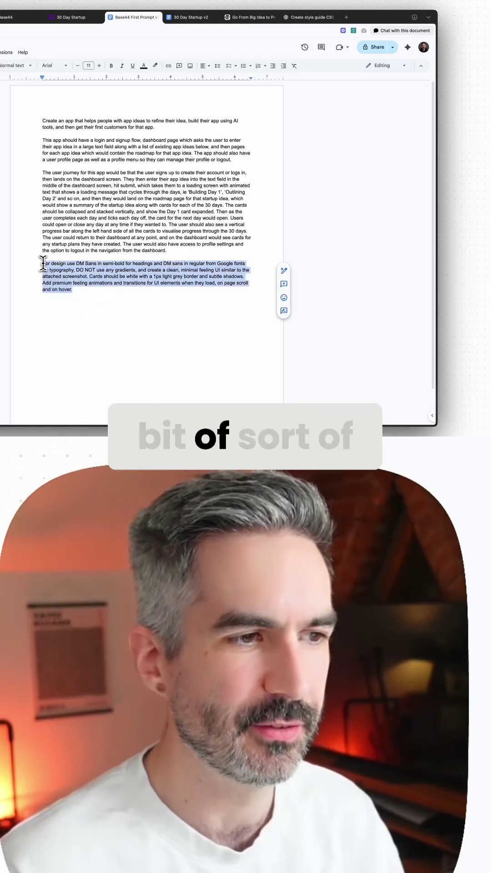
key(Right)
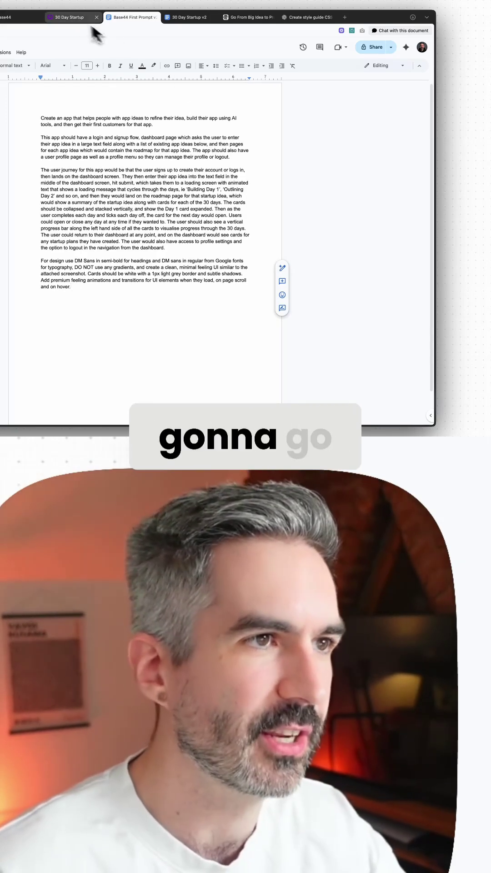
click(71, 17)
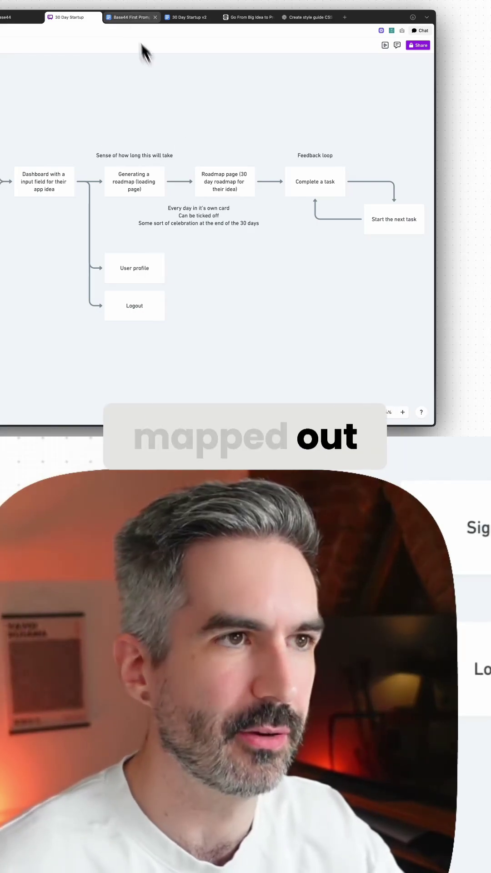
click(128, 17)
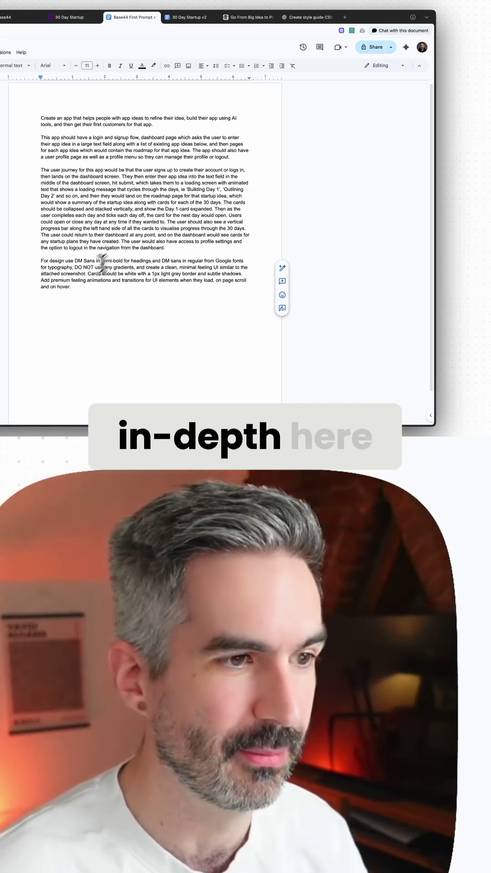
drag(77, 287, 48, 145)
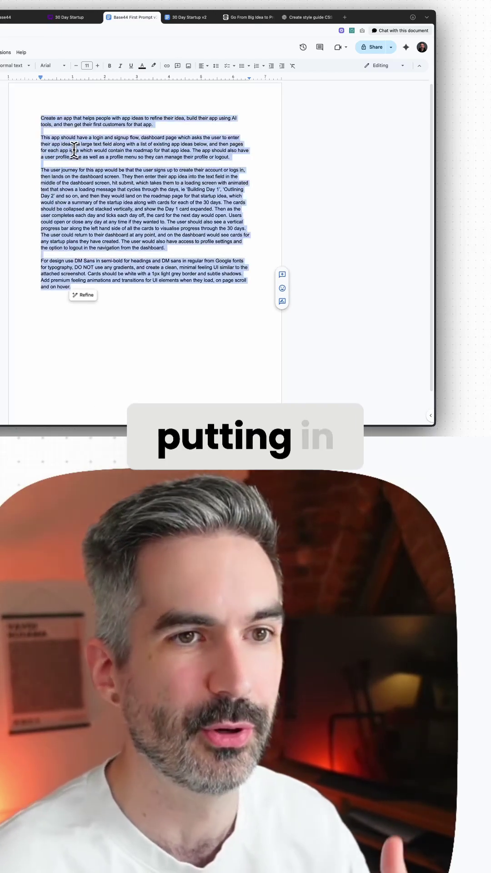
click(72, 150)
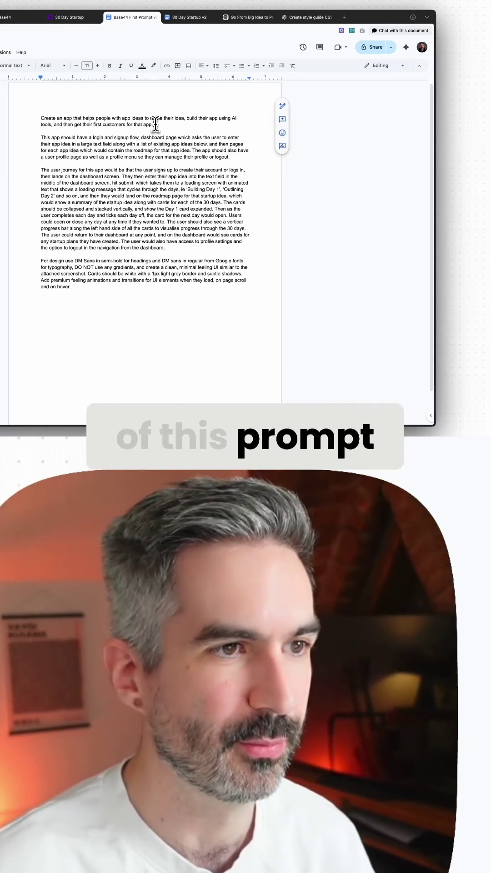
drag(153, 124, 40, 117)
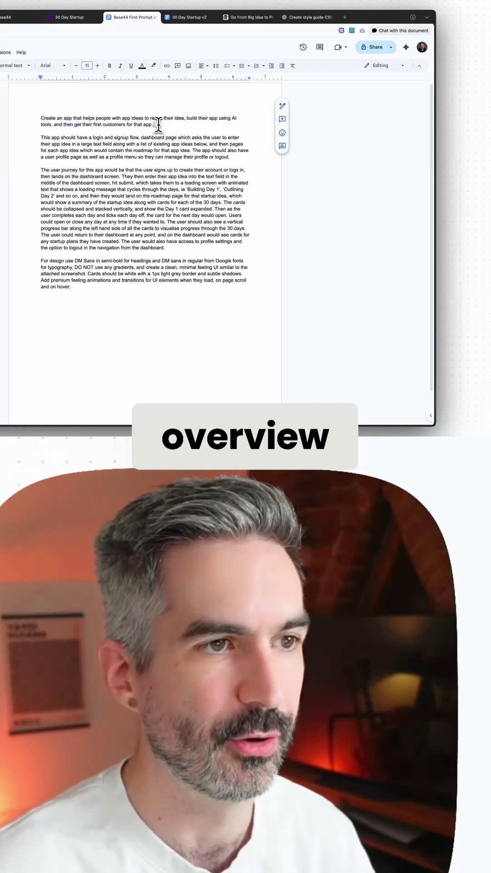
drag(158, 125, 39, 115)
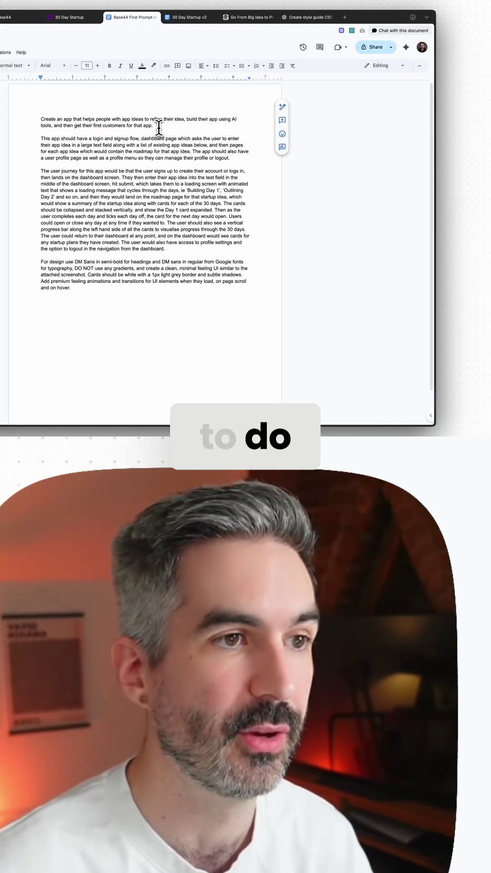
drag(158, 127, 40, 116)
click(92, 120)
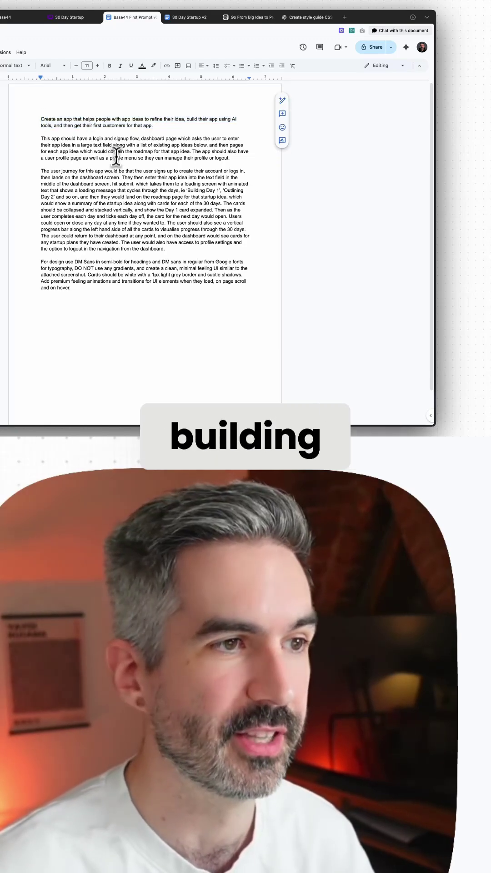
drag(41, 138, 200, 151)
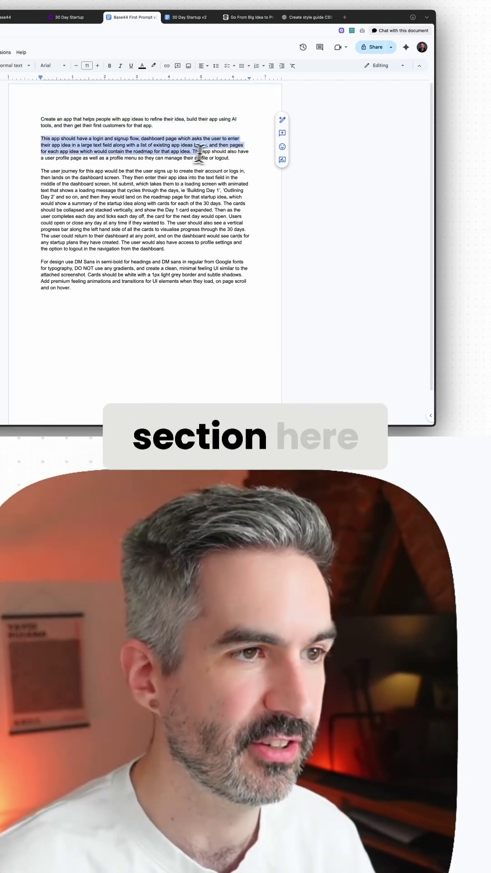
click(229, 145)
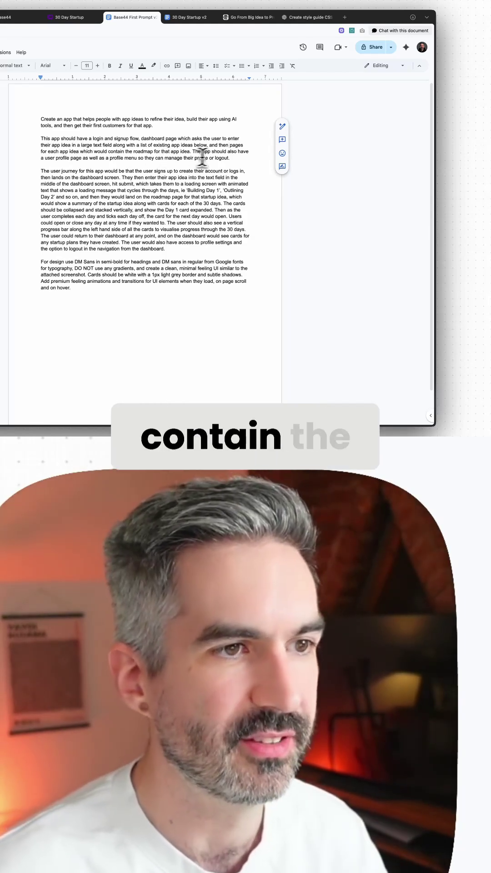
drag(238, 158, 193, 151)
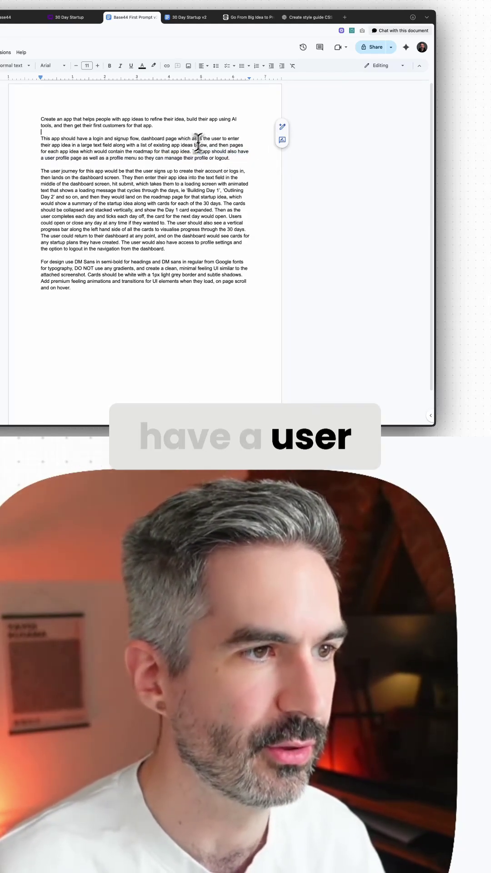
scroll(113, 175, down, 1)
drag(39, 141, 183, 217)
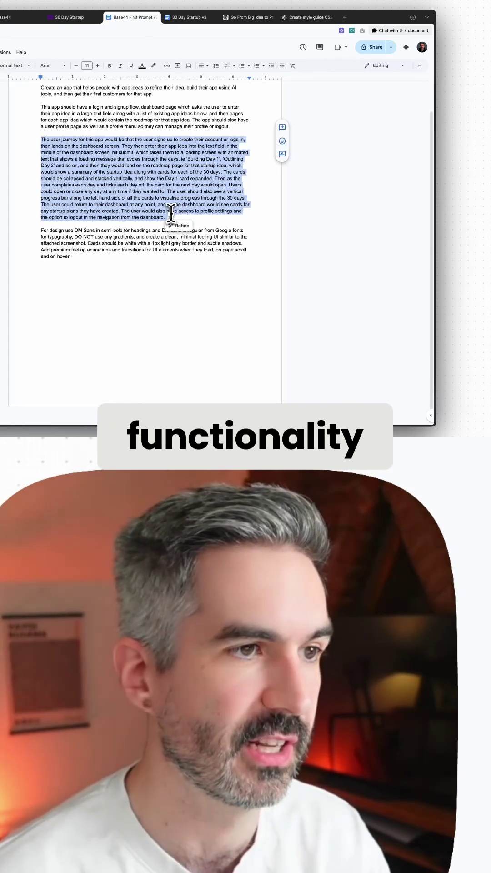
click(165, 185)
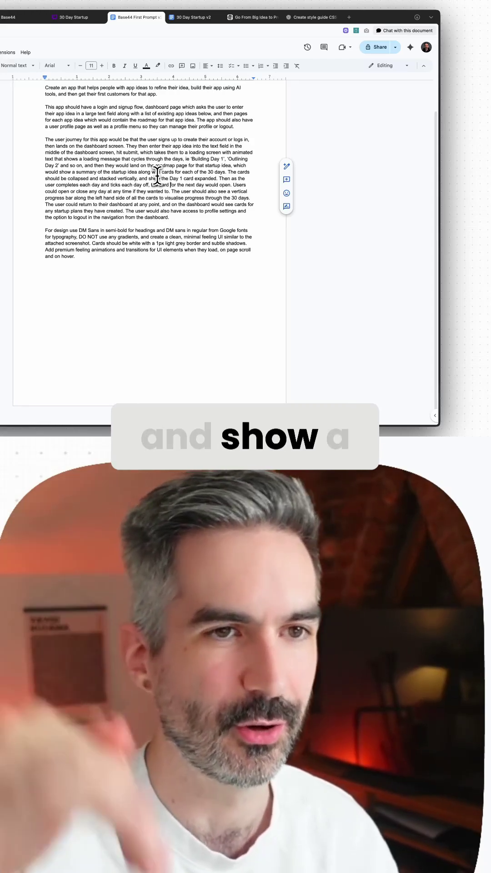
scroll(176, 189, down, 1)
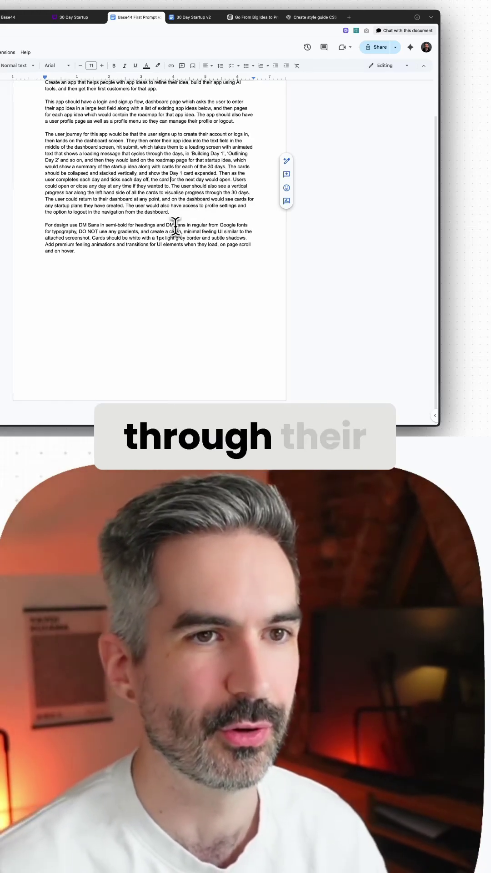
click(43, 244)
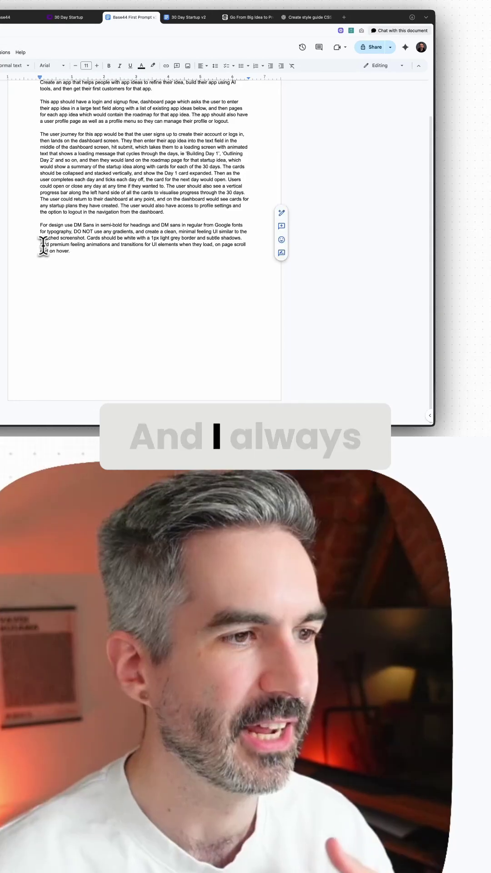
shift+click(72, 252)
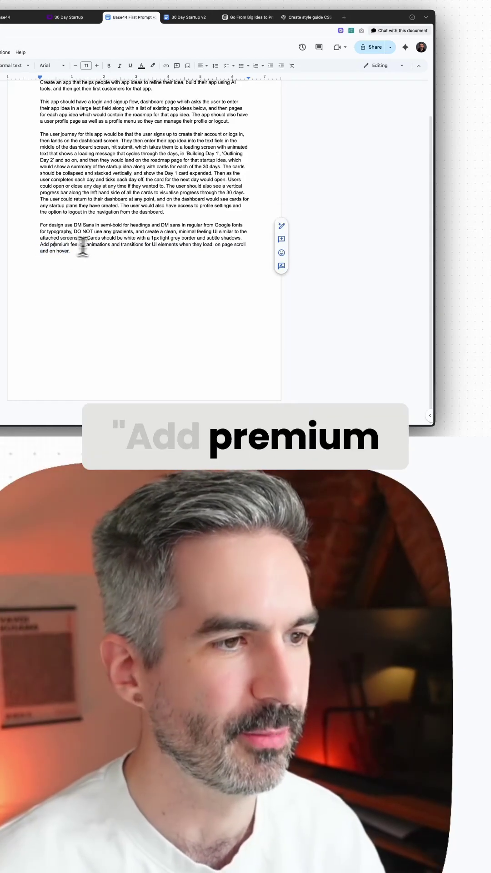